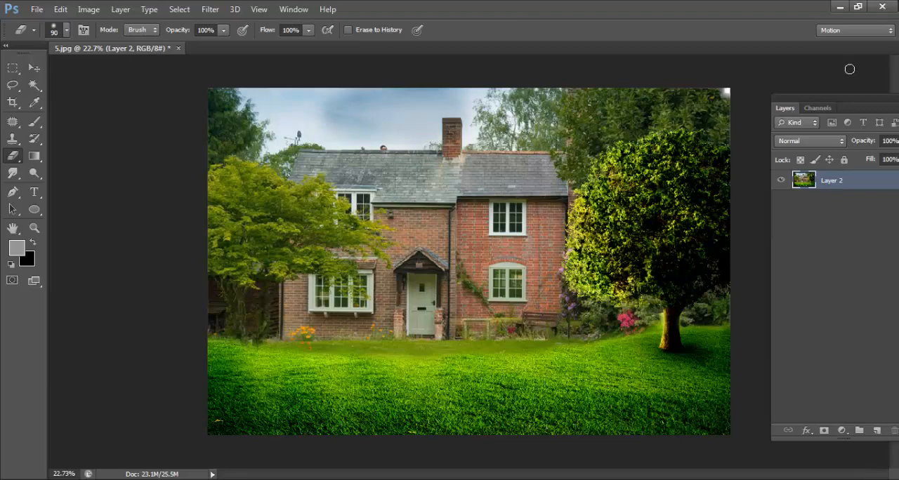
Step: Open the image 5 from the desktop in the picture viewer and examine the tree's foliage and edges up close
left_click(837, 6)
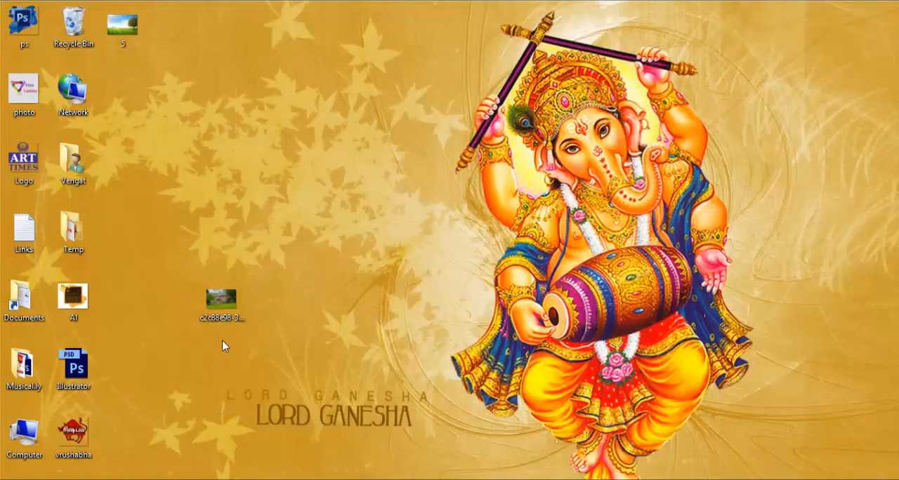
left_click(125, 25)
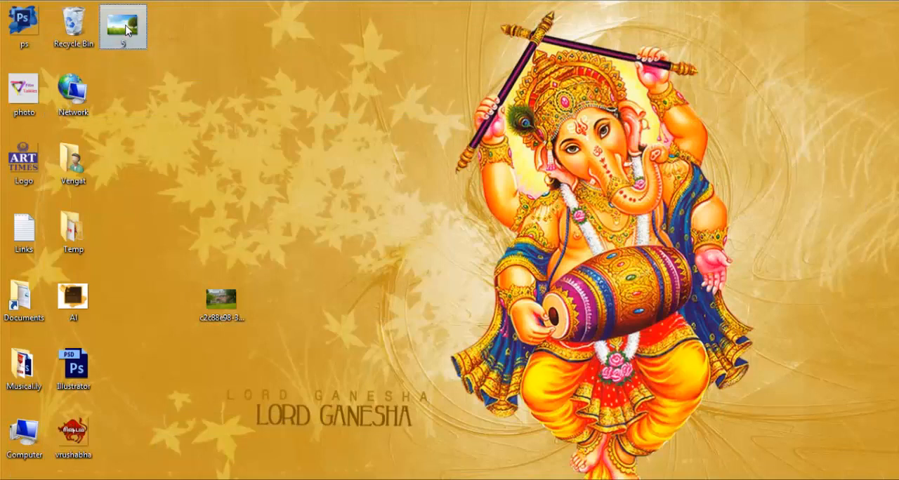
double_click(127, 30)
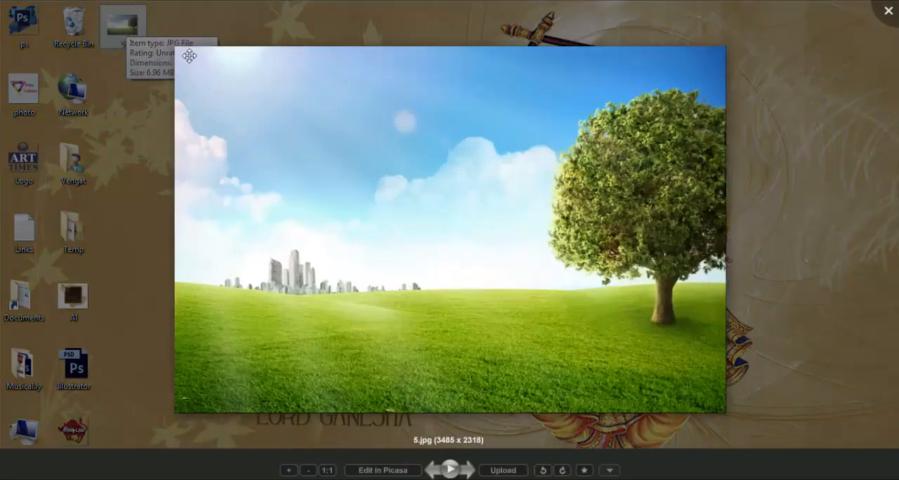
scroll(646, 358, "up", 1)
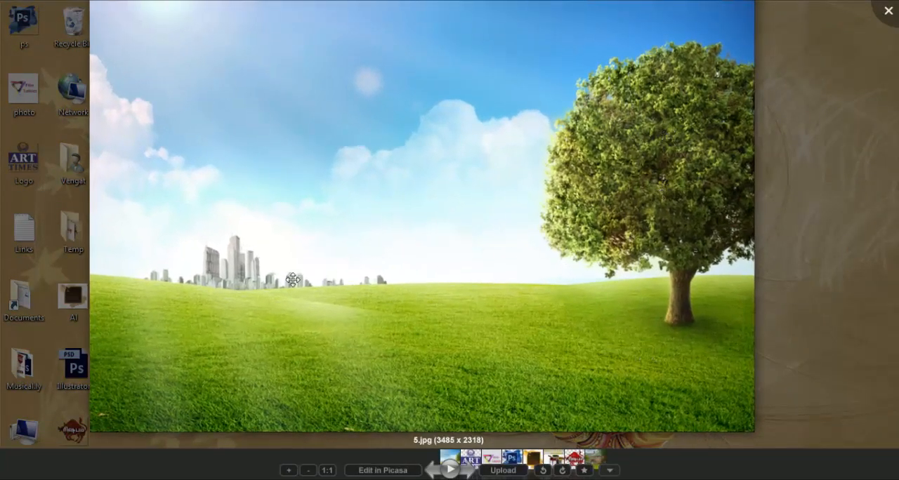
scroll(632, 344, "down", 1)
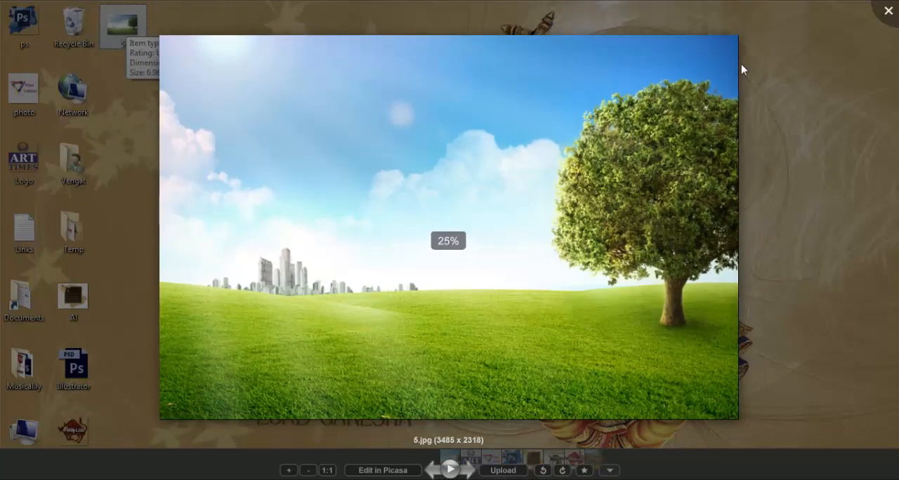
scroll(735, 66, "up", 3)
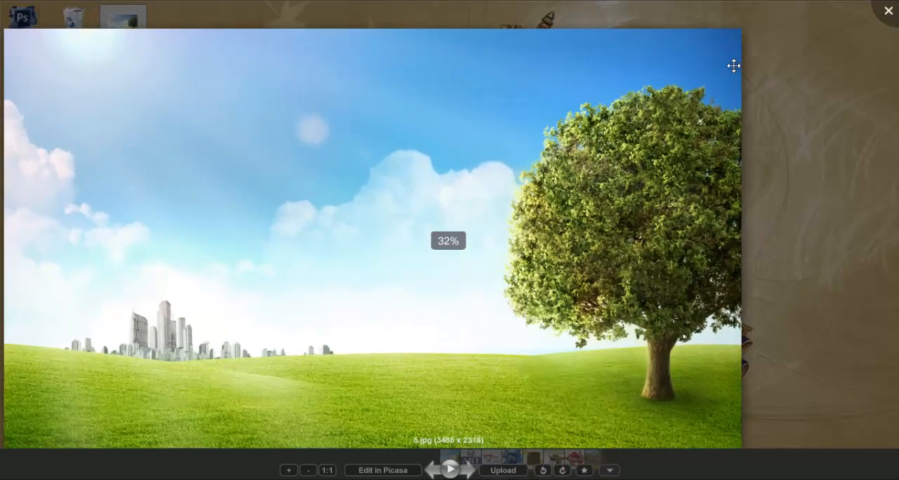
scroll(565, 123, "up", 2)
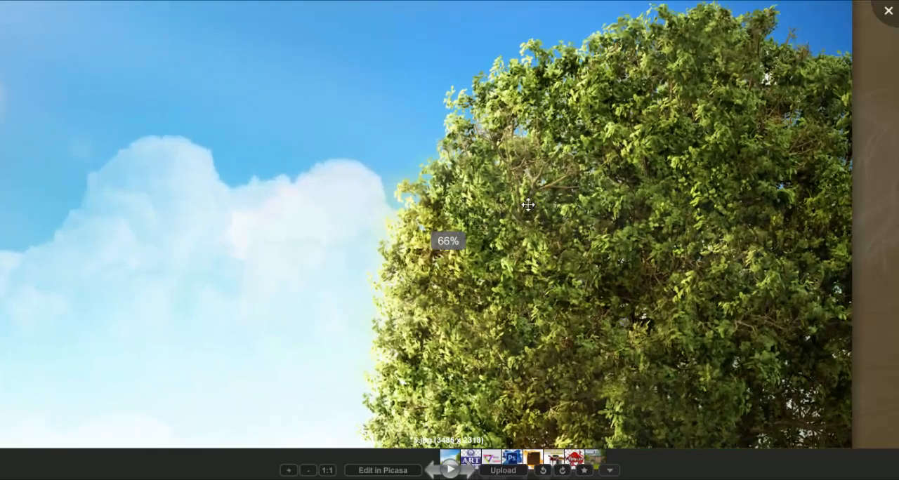
scroll(528, 143, "up", 2)
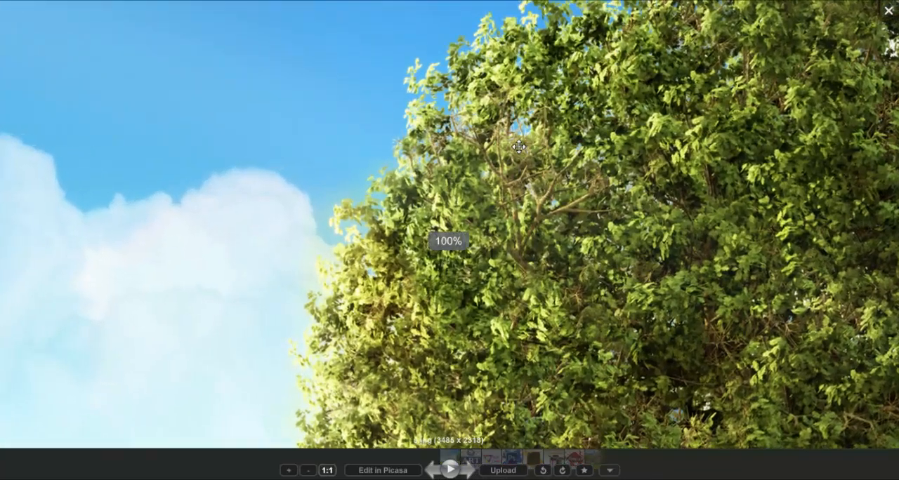
scroll(516, 183, "down", 4)
scroll(512, 203, "up", 4)
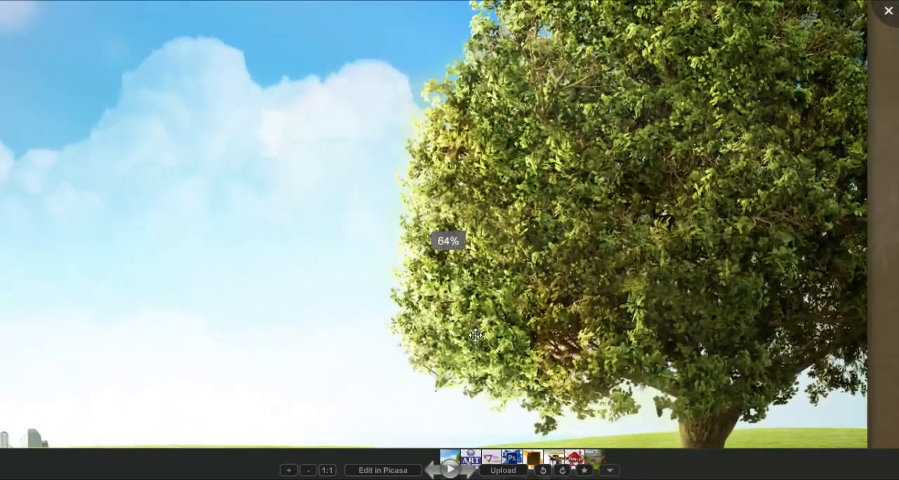
scroll(700, 369, "down", 4)
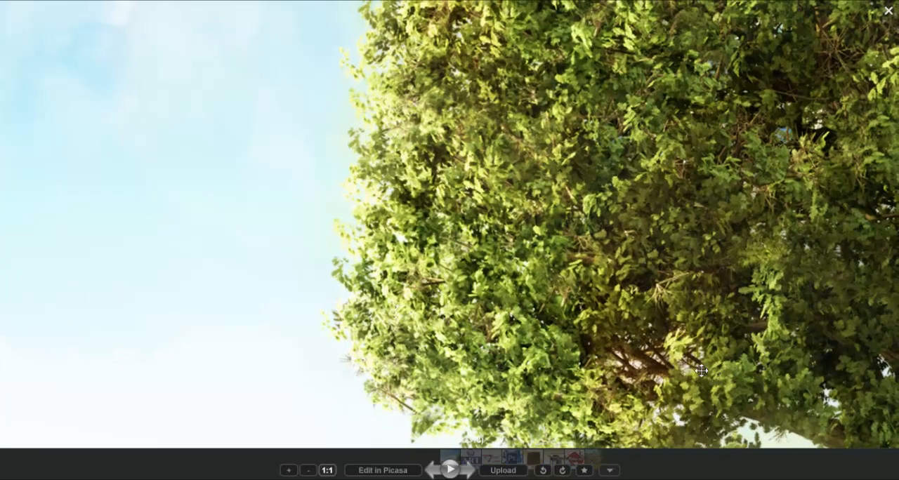
scroll(700, 370, "down", 1)
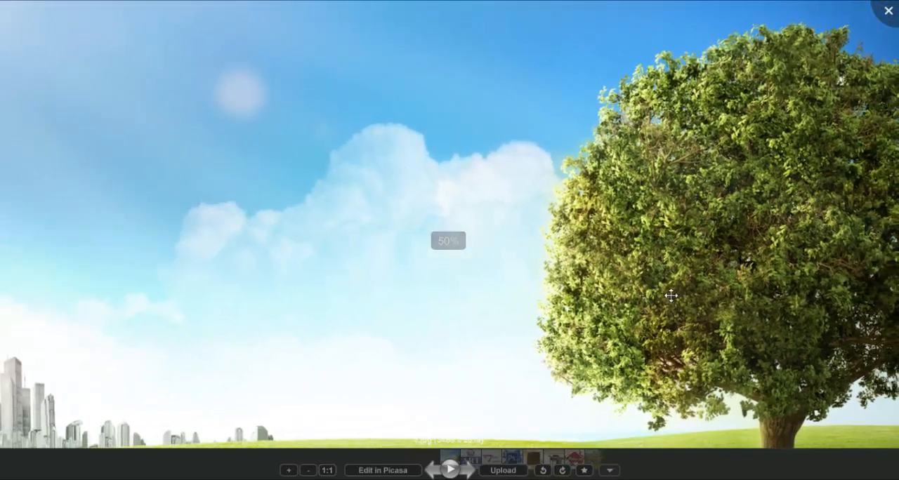
scroll(617, 262, "down", 1)
scroll(655, 252, "up", 3)
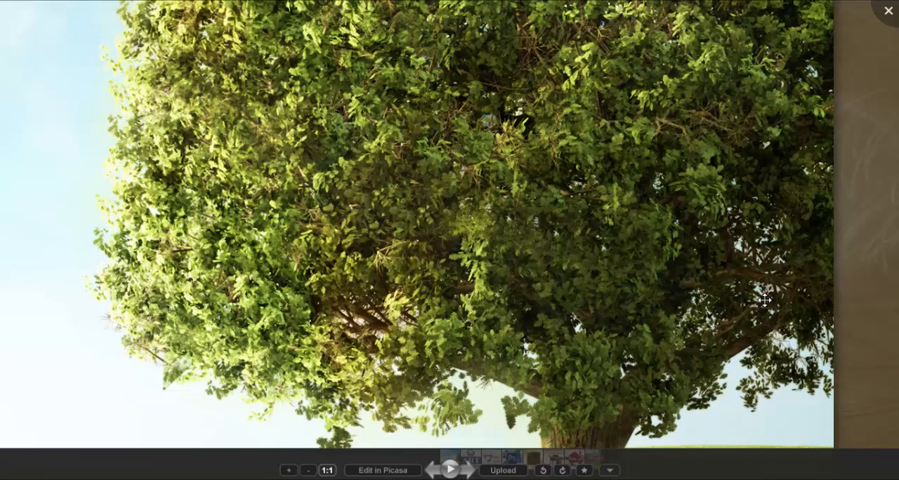
scroll(764, 301, "down", 4)
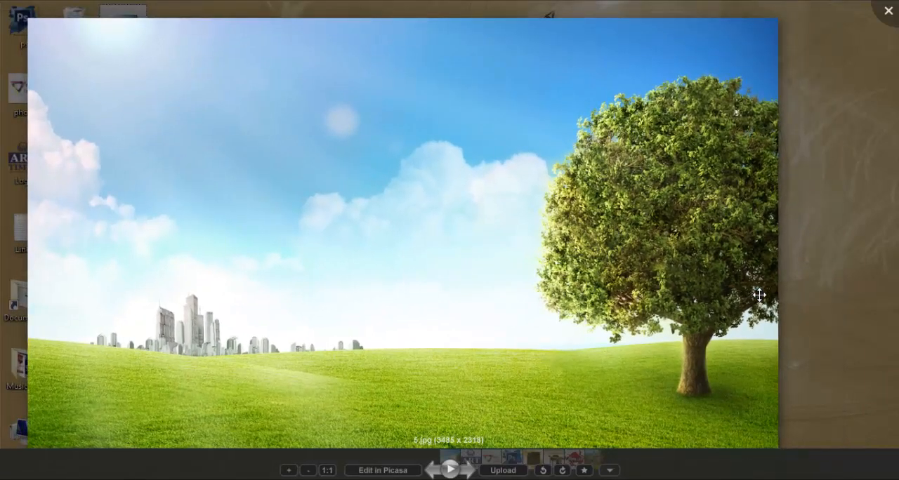
left_click(888, 11)
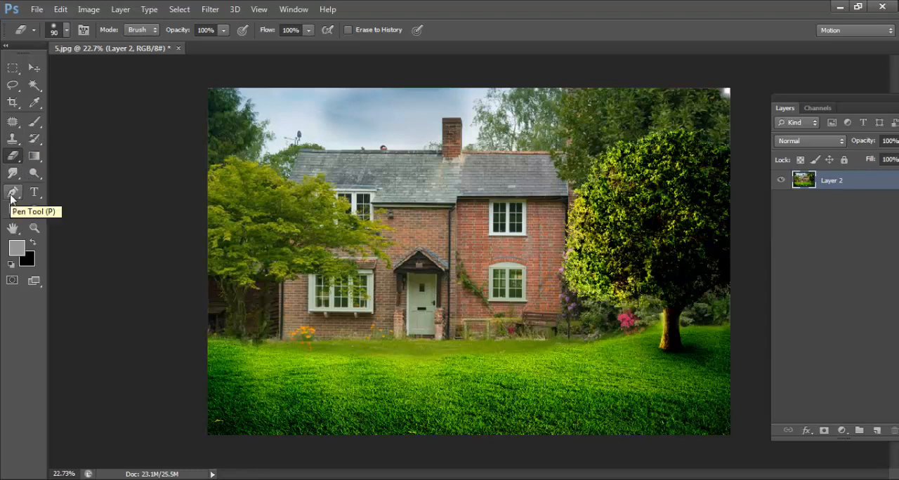
left_click(15, 87)
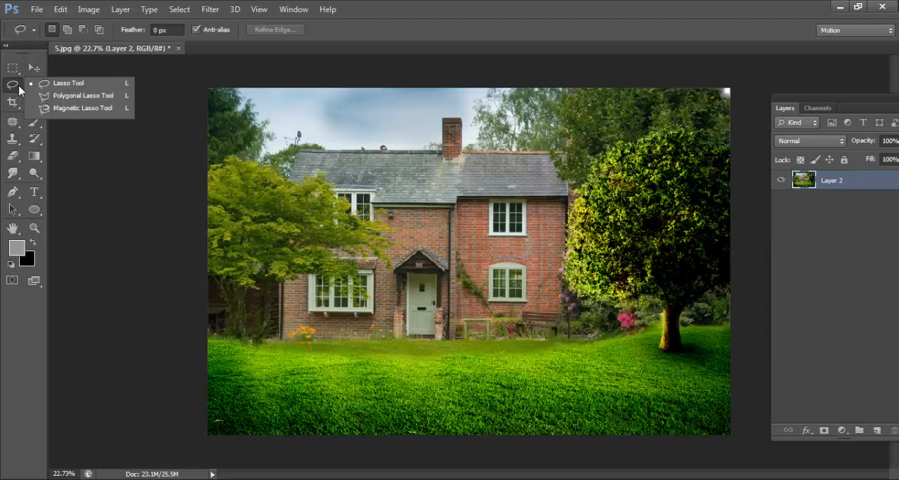
left_click(115, 216)
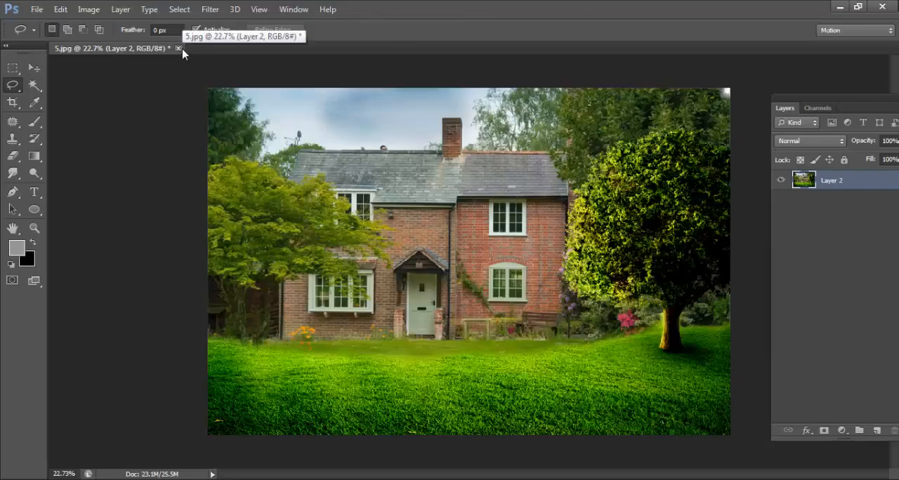
Step: Open the image 5 from the Desktop in Photoshop and convert its Background into a regular layer named Layer 0
left_click(42, 12)
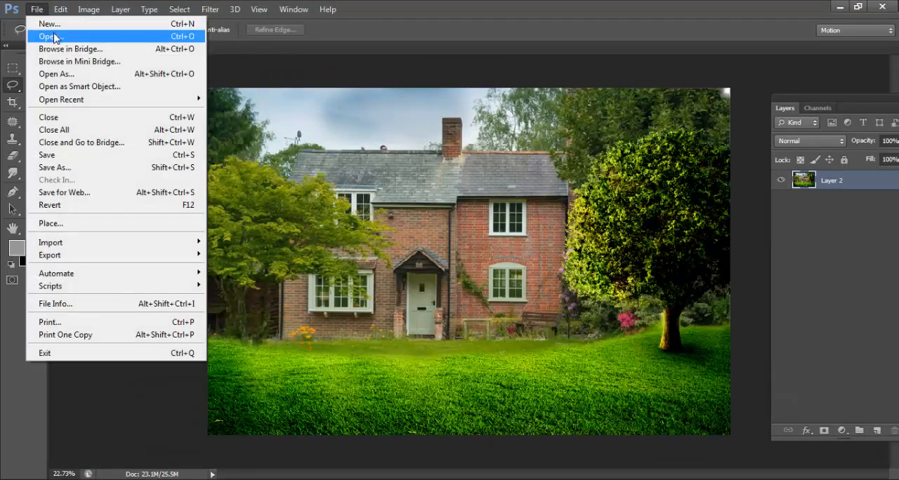
left_click(54, 37)
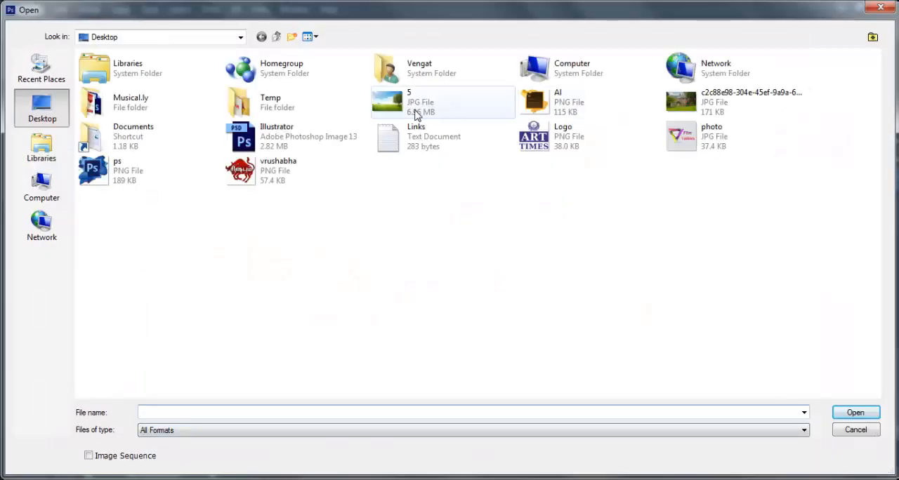
double_click(415, 115)
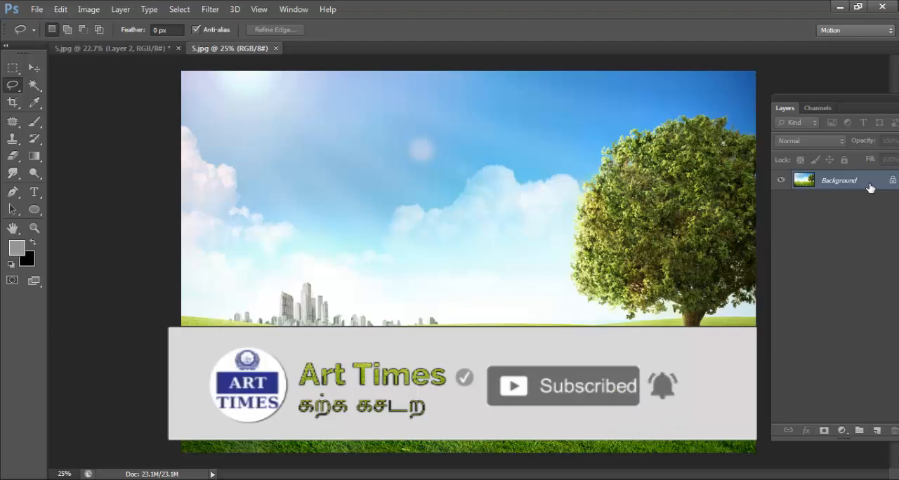
double_click(869, 188)
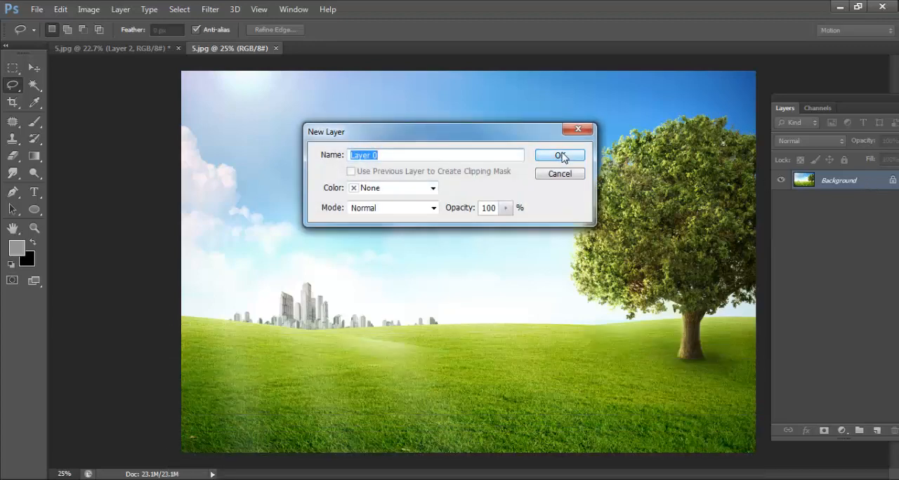
left_click(560, 156)
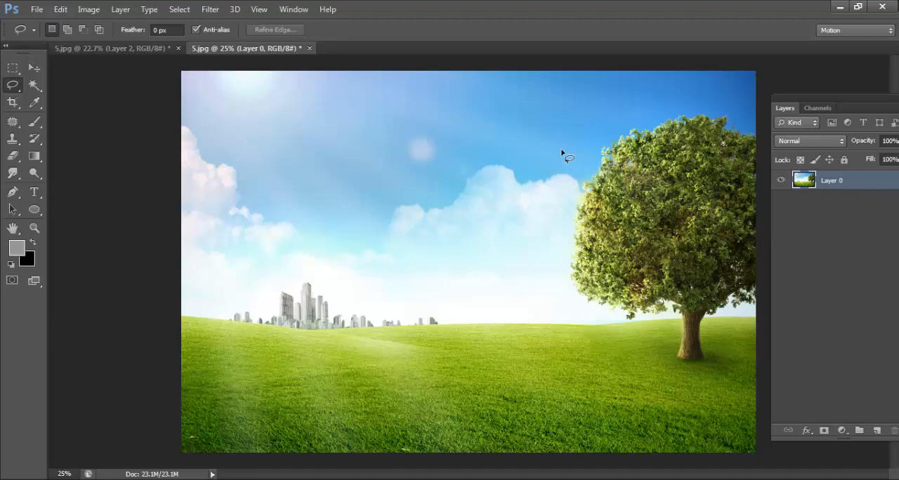
Step: Hide the sky of Layer 0 through its blending options by setting Blend If to Blue and This Layer's upper limit to 134
double_click(871, 192)
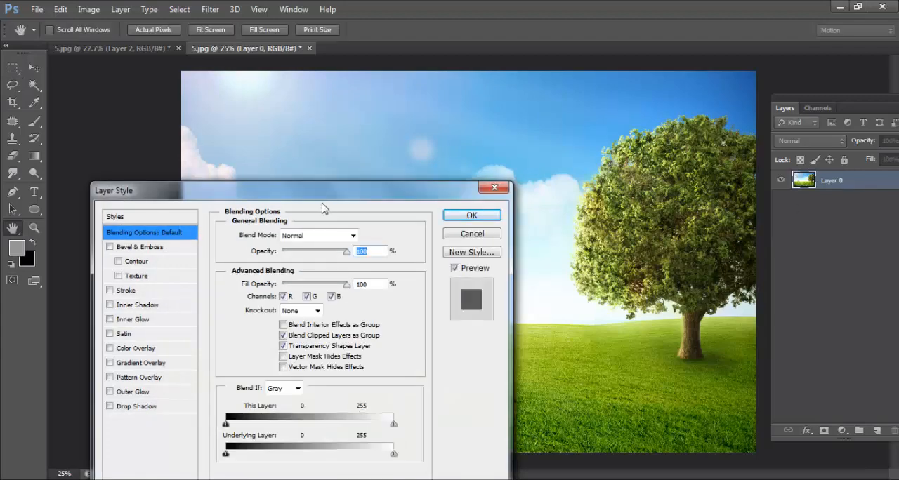
left_click_drag(375, 194, 188, 91)
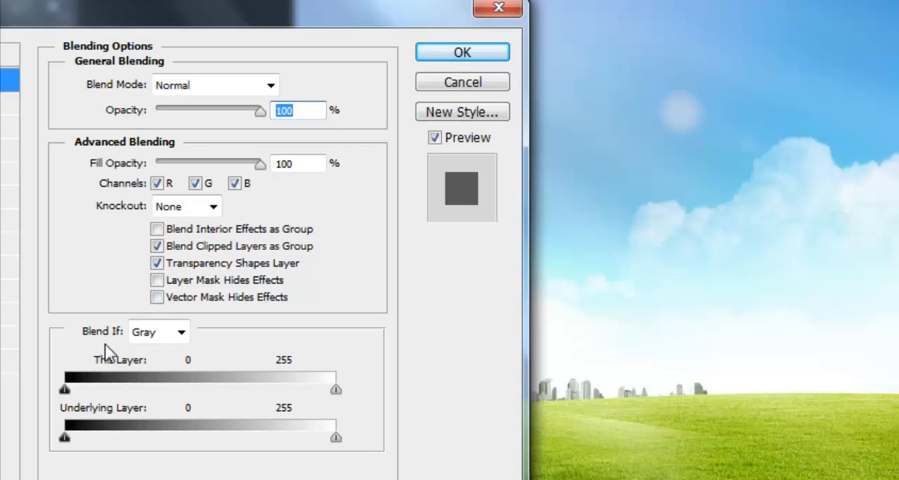
left_click(181, 333)
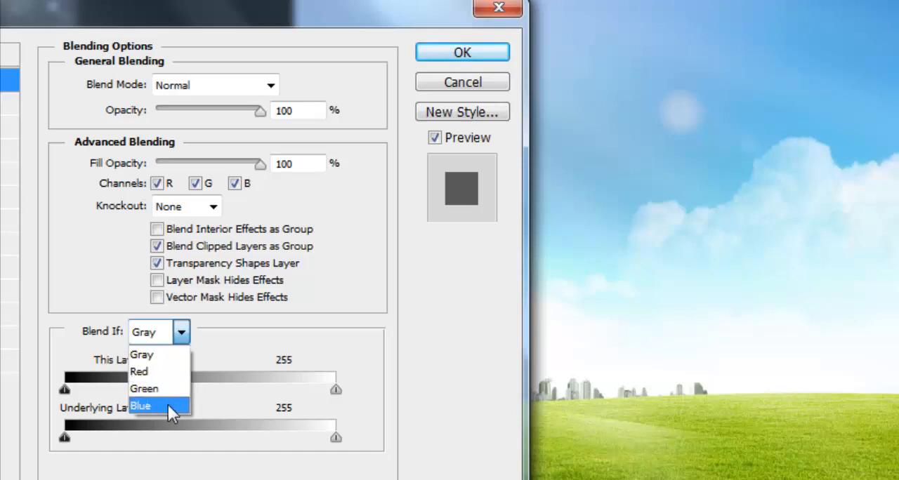
left_click(166, 406)
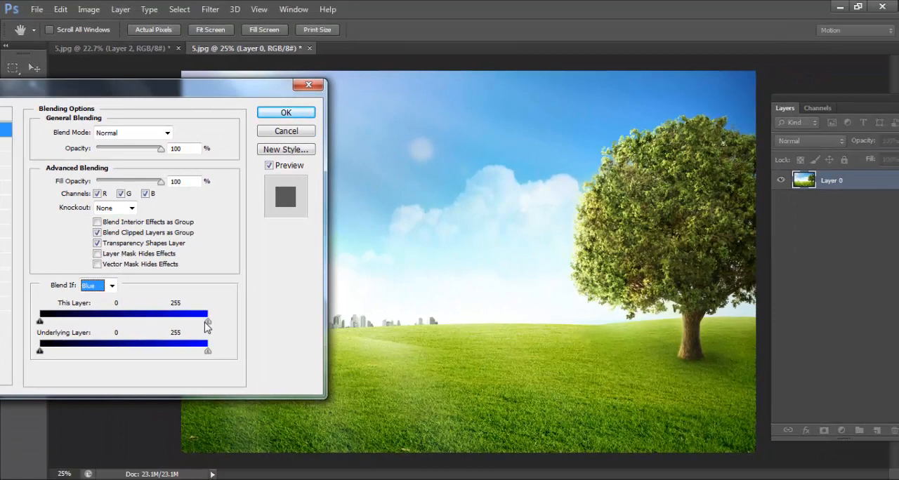
key("Tab")
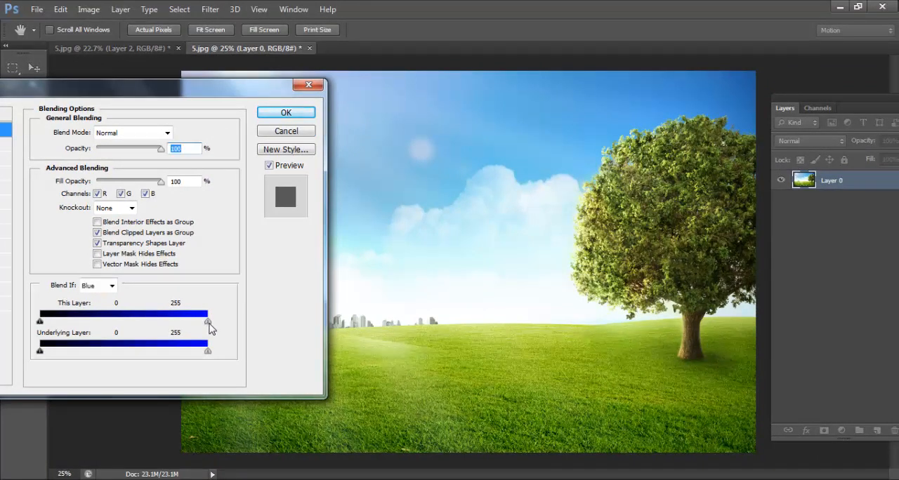
left_click_drag(208, 327, 146, 329)
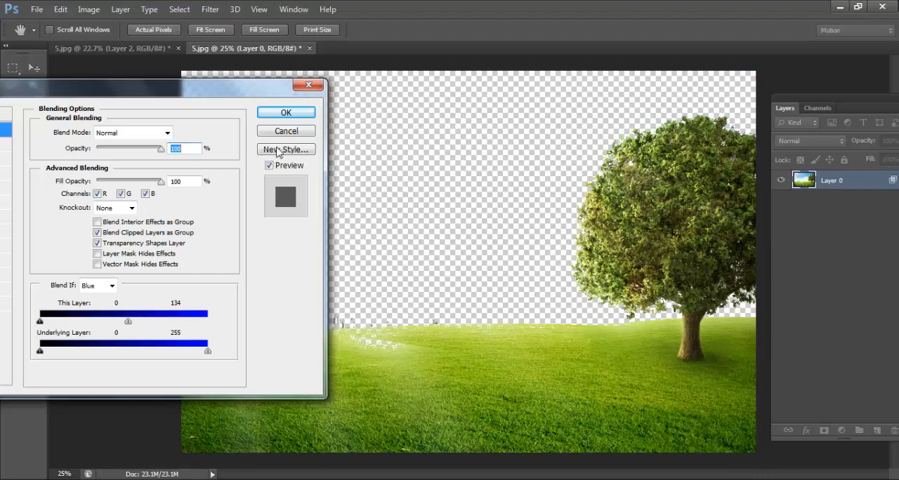
left_click(286, 112)
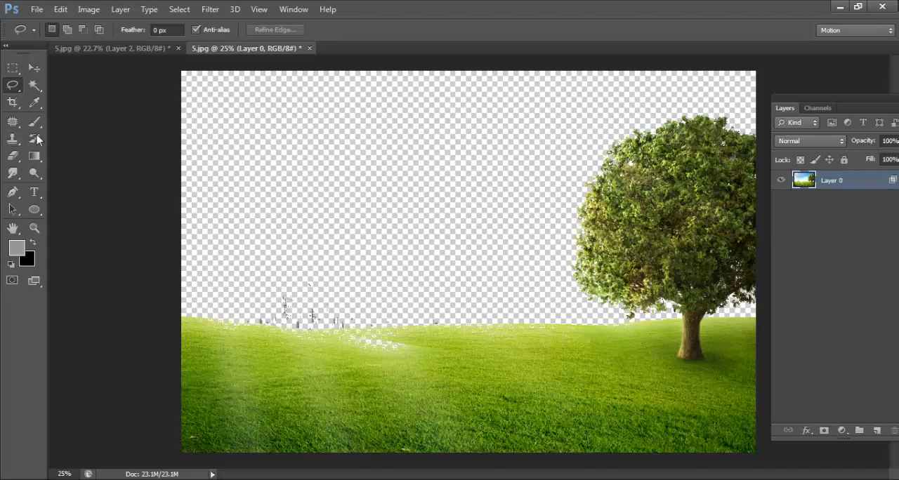
Step: Erase the remaining city skyline fragments above the horizon with the Eraser, enlarging its brush to 250
left_click(12, 155)
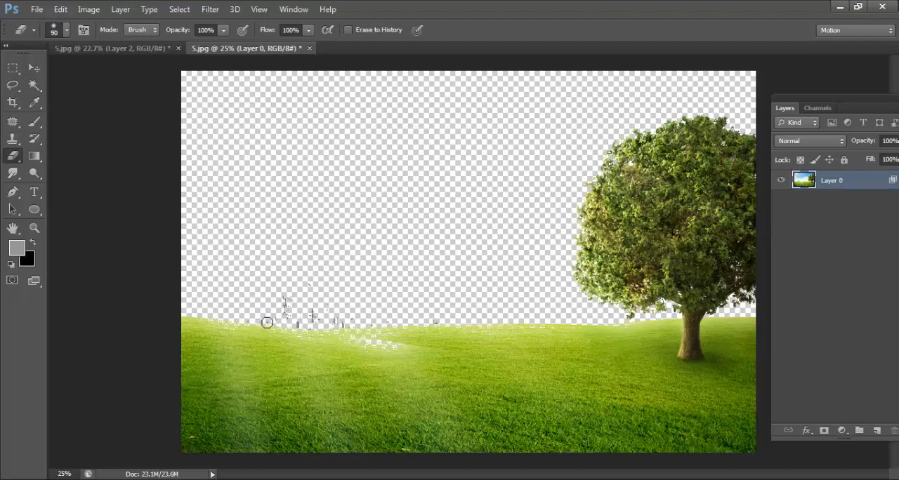
left_click_drag(276, 325, 291, 305)
key("bracketright")
key("bracketright")
key("bracketright")
key("bracketright")
key("bracketright")
scroll(196, 259, "down", 2)
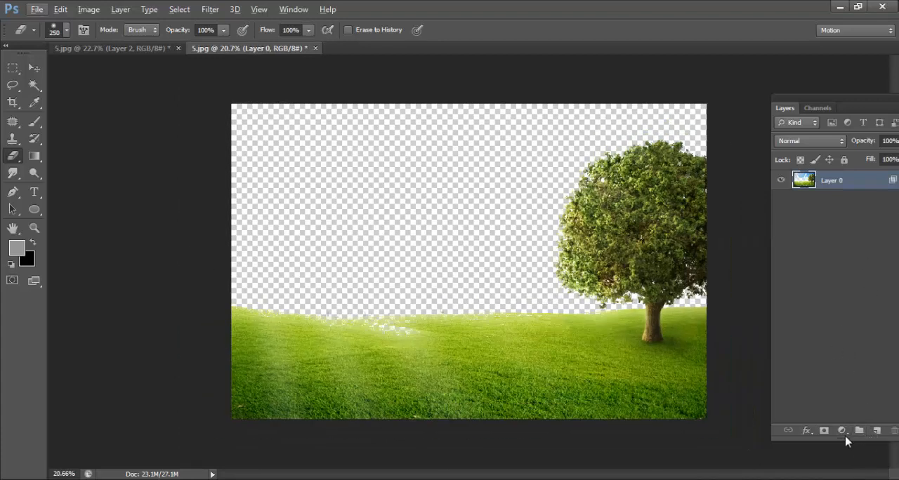
Step: Add a Solid Color fill layer in gray 969696 and place it beneath Layer 0
left_click(842, 430)
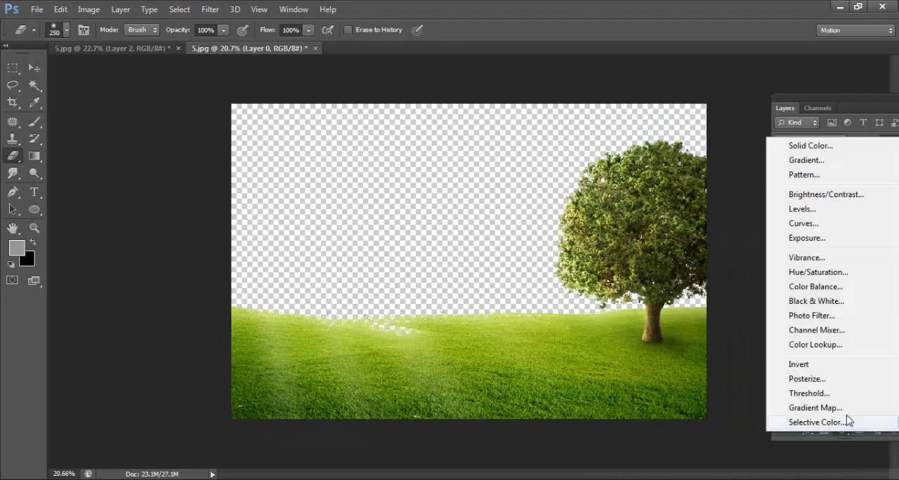
left_click(835, 147)
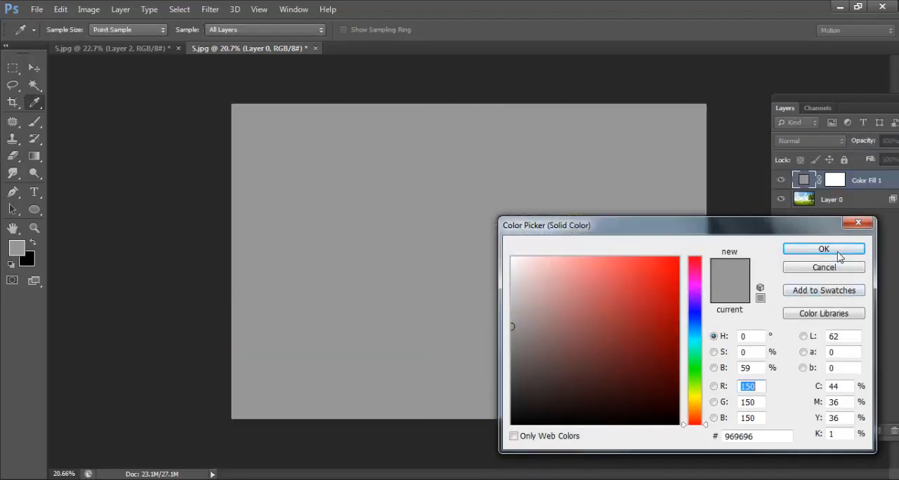
left_click(839, 253)
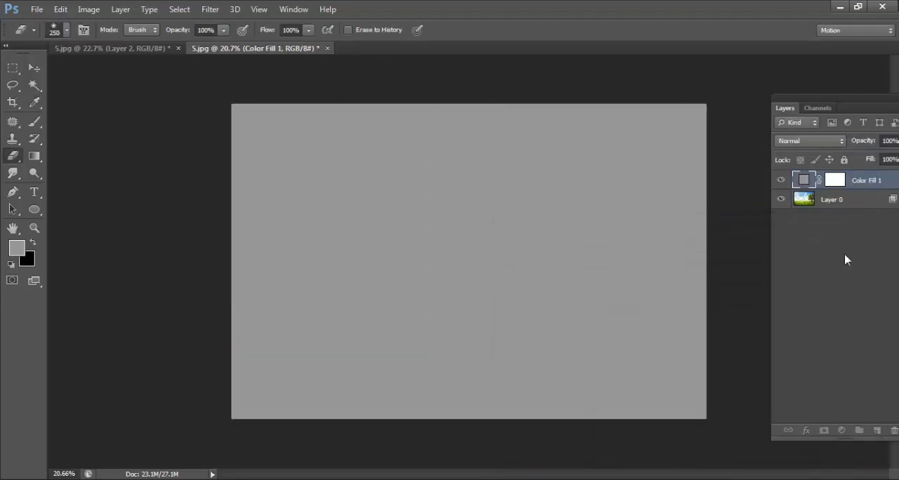
left_click_drag(855, 188, 852, 245)
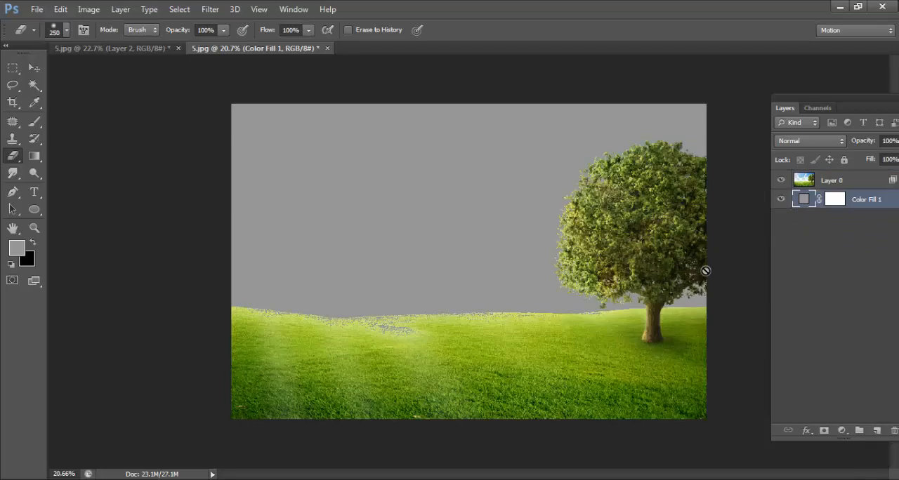
scroll(705, 274, "up", 5)
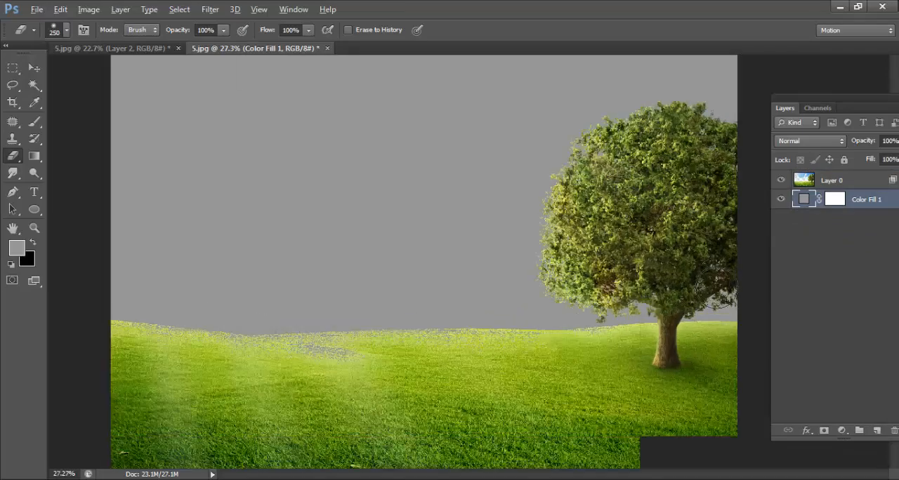
Step: Check the tree's cut-out edges against the gray backdrop and delete the Color Fill 1 layer
scroll(576, 126, "up", 5)
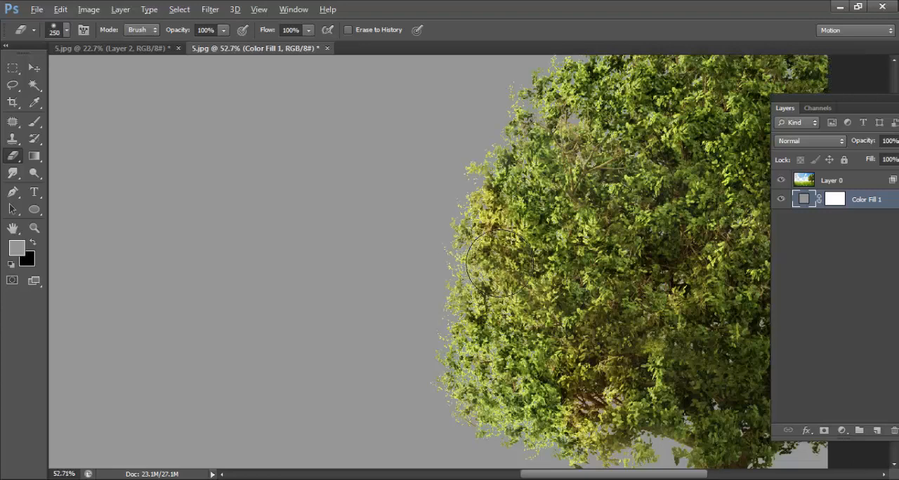
scroll(478, 211, "down", 8)
scroll(608, 231, "down", 1)
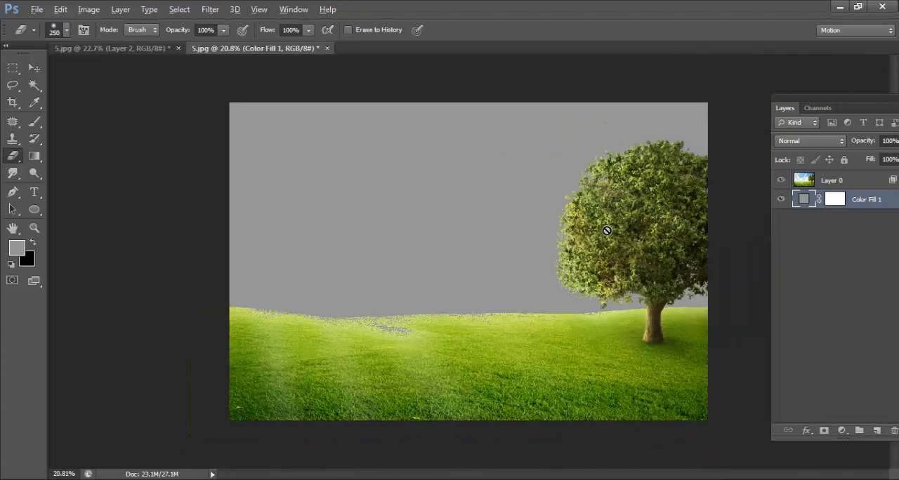
left_click(894, 430)
left_click(402, 196)
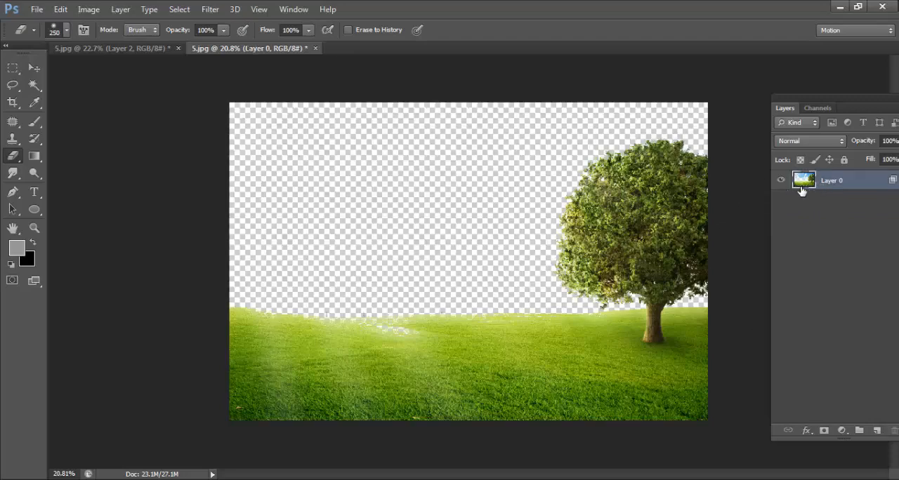
Step: Convert Layer 0 to a Smart Object and merge it with a new empty layer to make the transparency permanent
right_click(868, 189)
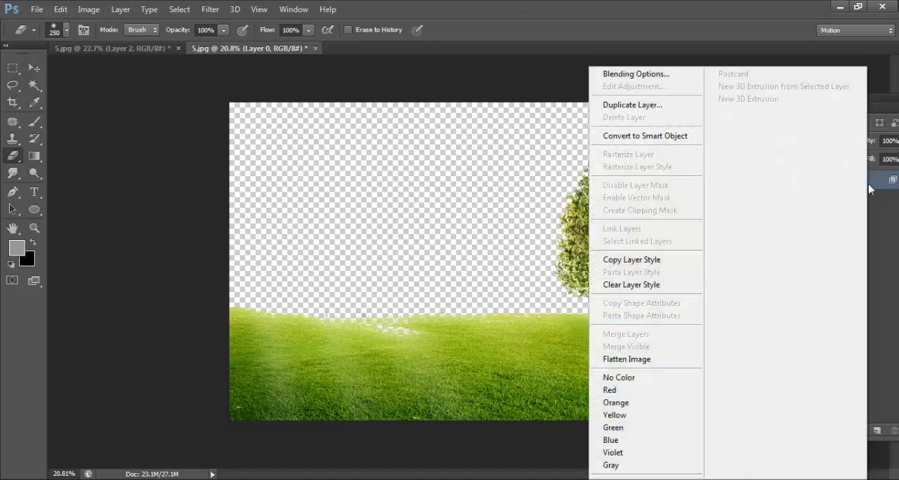
left_click(664, 141)
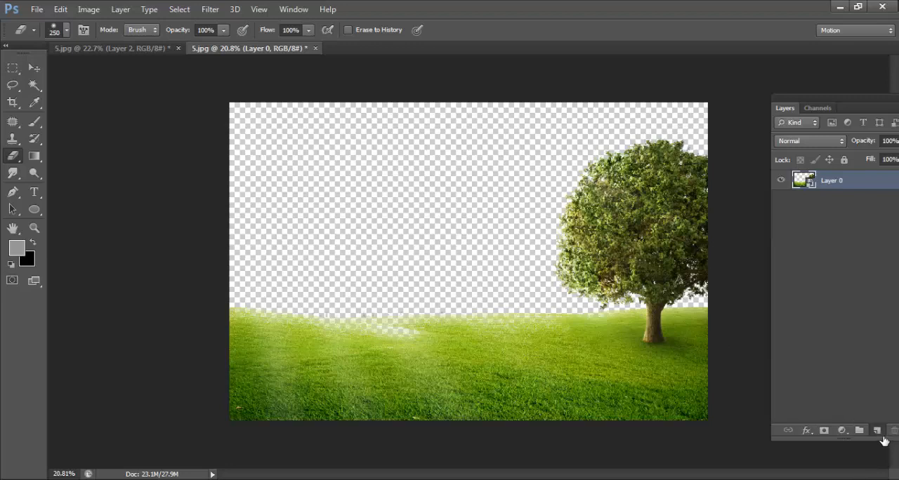
left_click(876, 430)
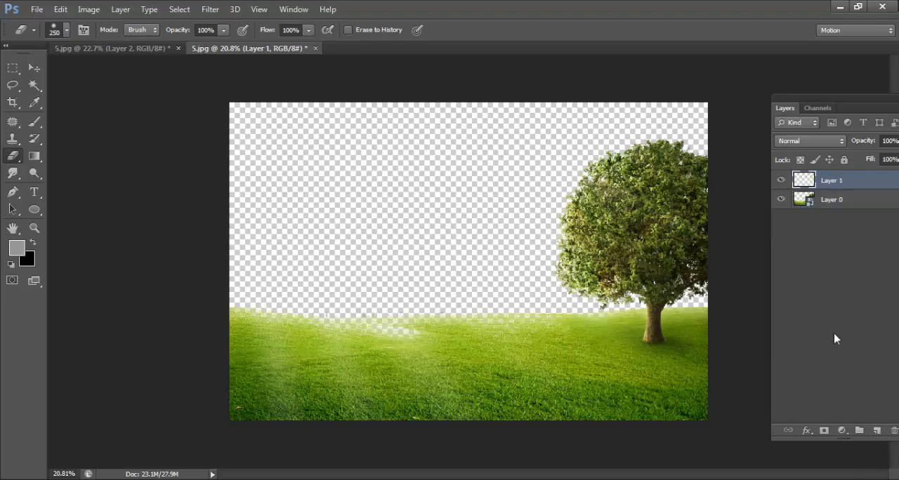
left_click(840, 202, "shift")
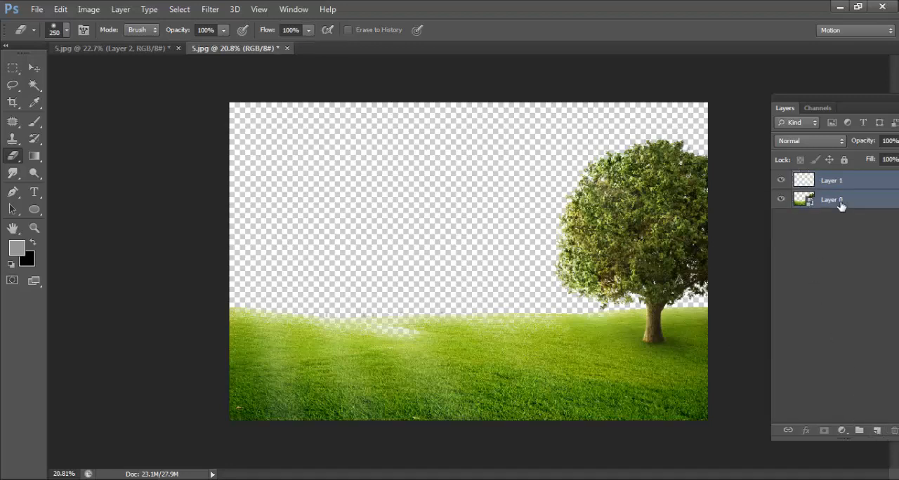
key("ctrl+e")
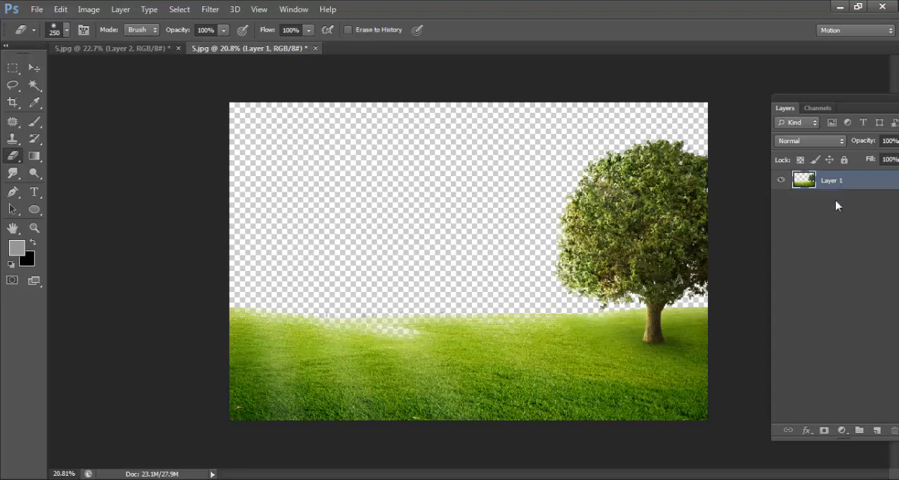
key("v")
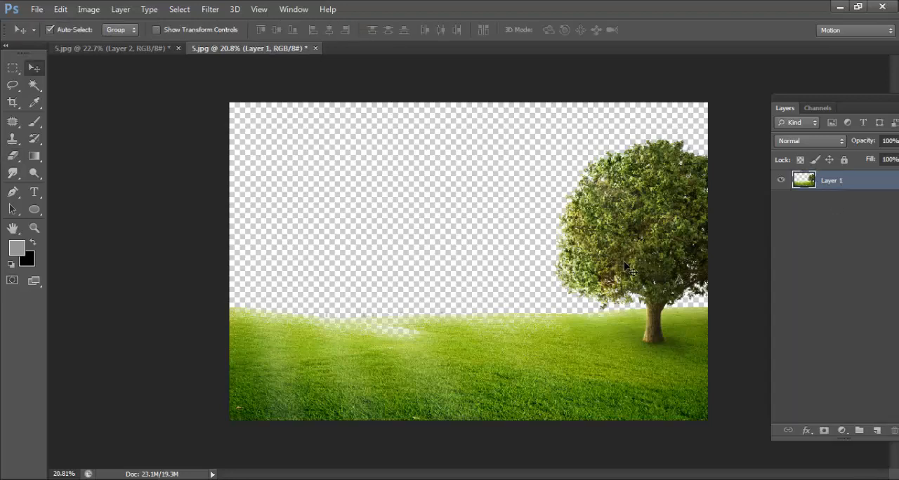
mouse_move(623, 263)
left_mouse_down()
mouse_move(457, 282)
mouse_move(495, 286)
left_mouse_up()
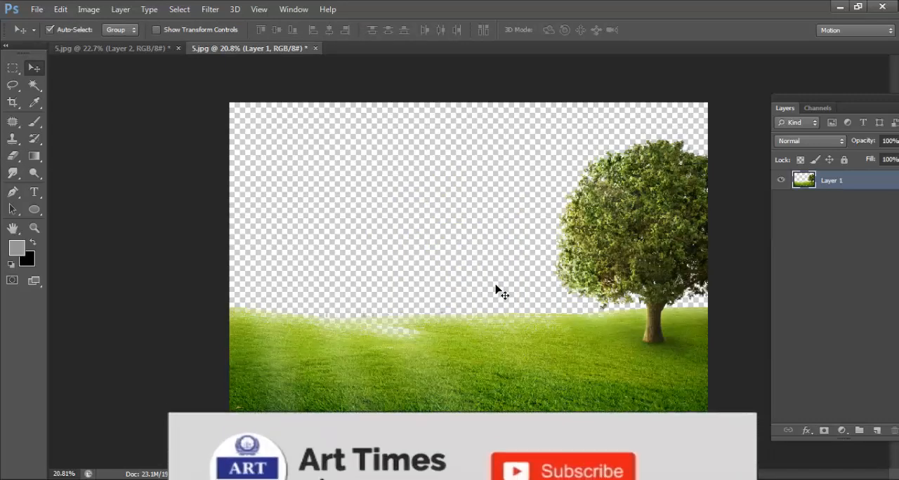
Step: Open the house photo c2c88e98-304e-45ef-9a9a-6dc438193ce0.c10.jpg from the Desktop, unlock its Background layer and bring it into the tree document
left_click(35, 9)
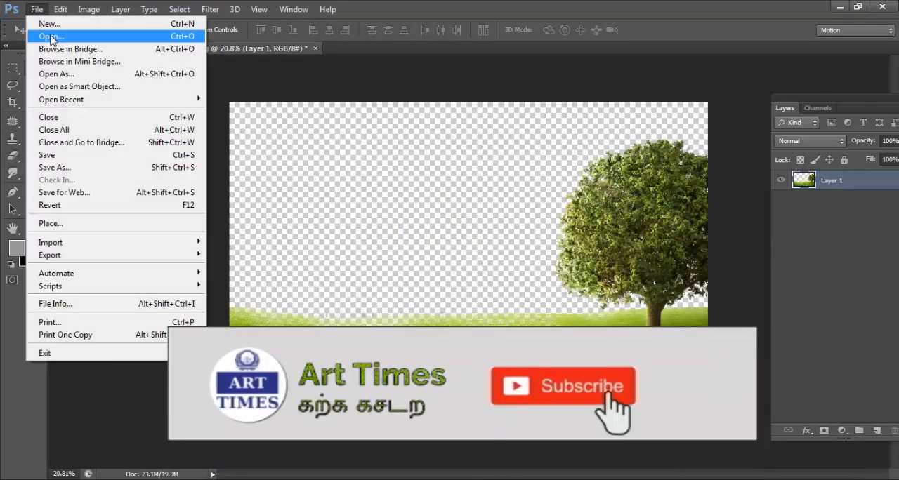
left_click(51, 37)
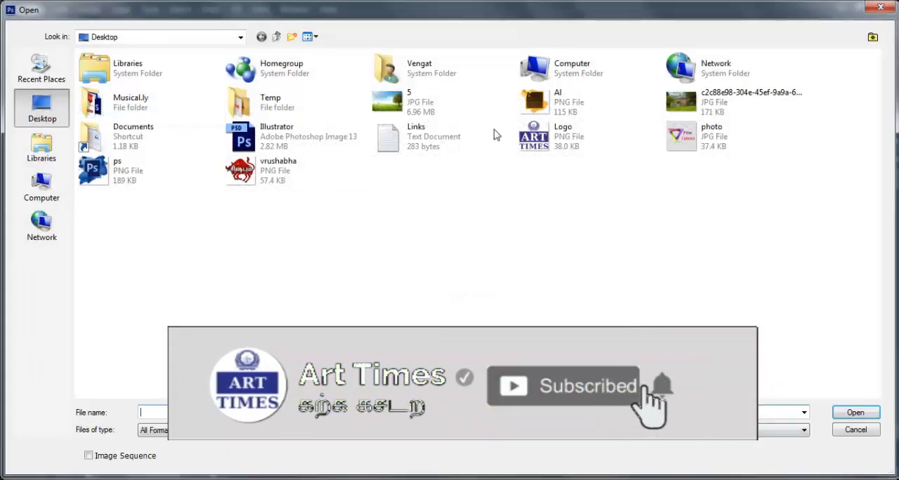
double_click(680, 102)
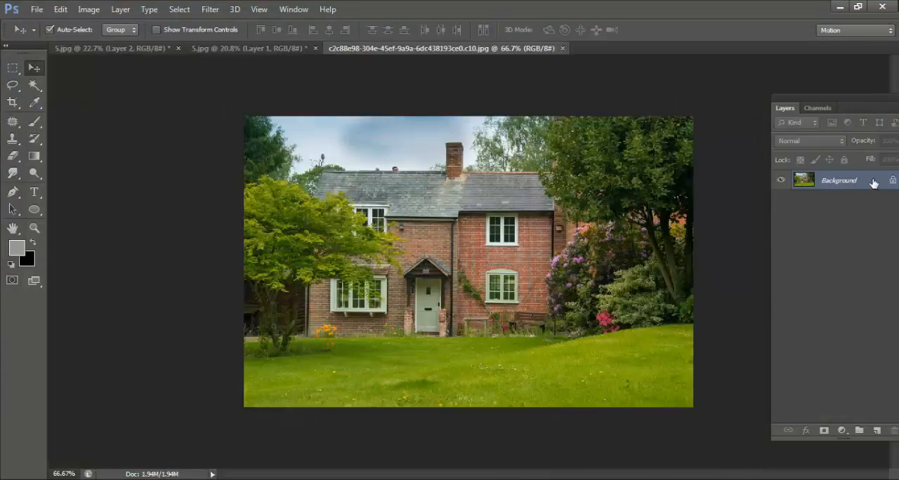
double_click(873, 183)
left_click(583, 153)
left_click_drag(552, 291, 501, 307)
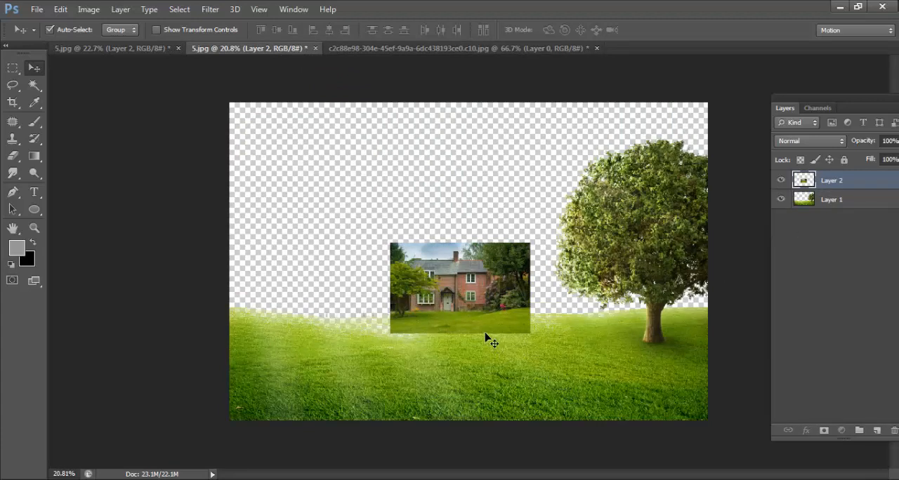
Step: Scale the house photo up to about 343% to fill the canvas from its upper-left corner and place it beneath Layer 1
key("ctrl+t")
left_click_drag(461, 304, 307, 161)
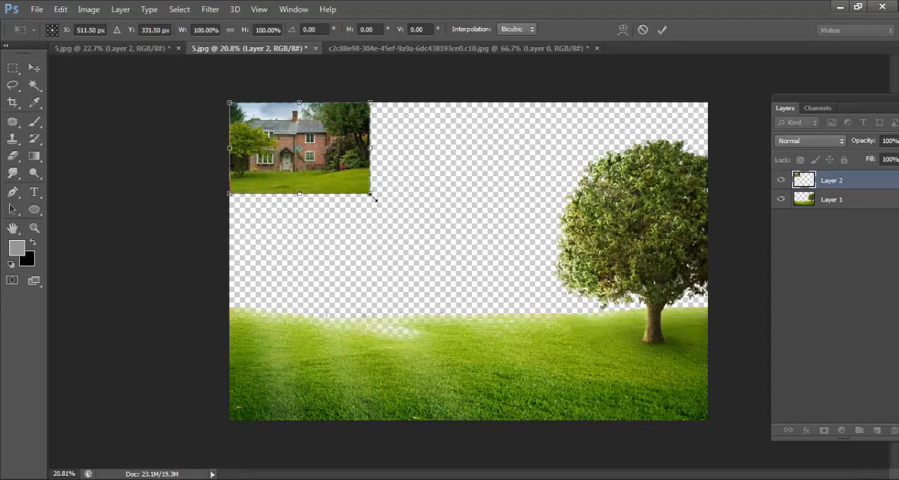
left_click_drag(371, 195, 682, 465)
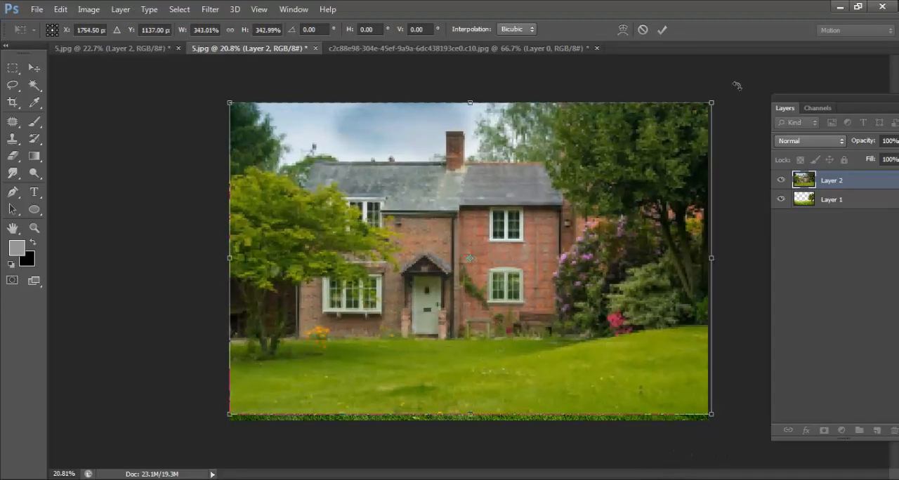
left_click(661, 29)
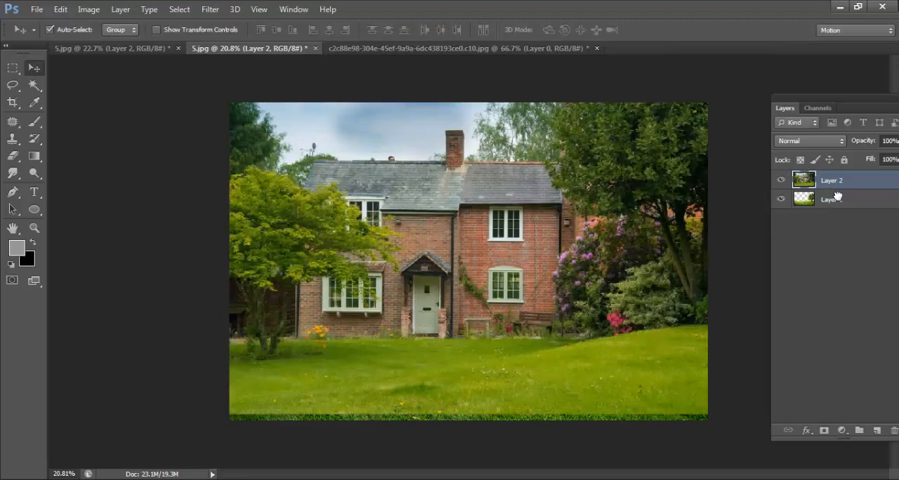
left_click_drag(837, 197, 836, 210)
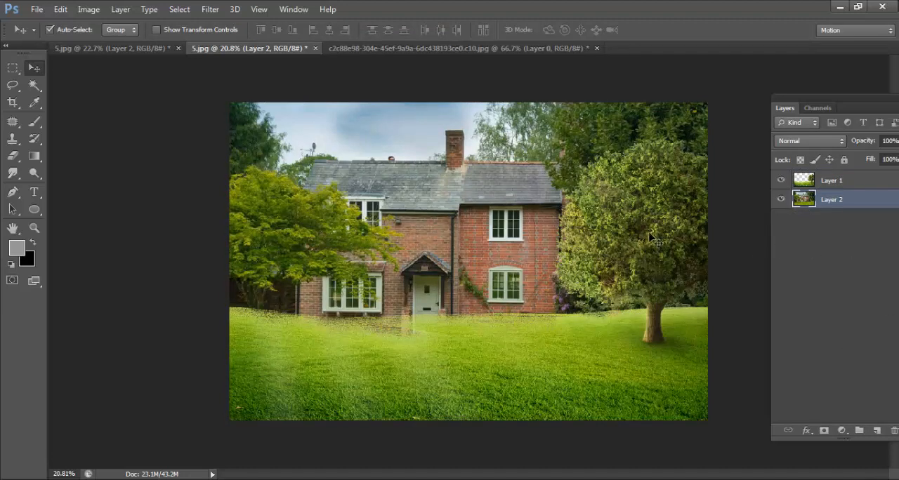
Step: Apply a Levels adjustment to the tree and lawn layer with input black at 41 and input white at 237
left_click(854, 184)
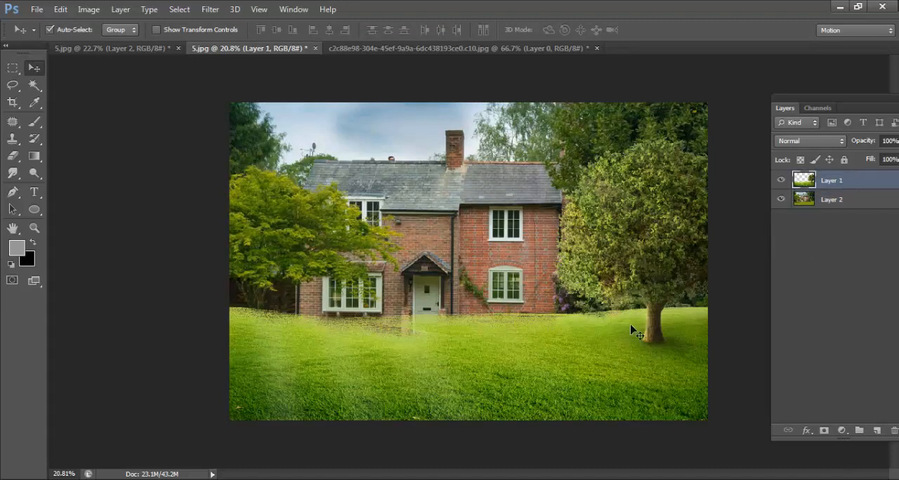
left_click(85, 10)
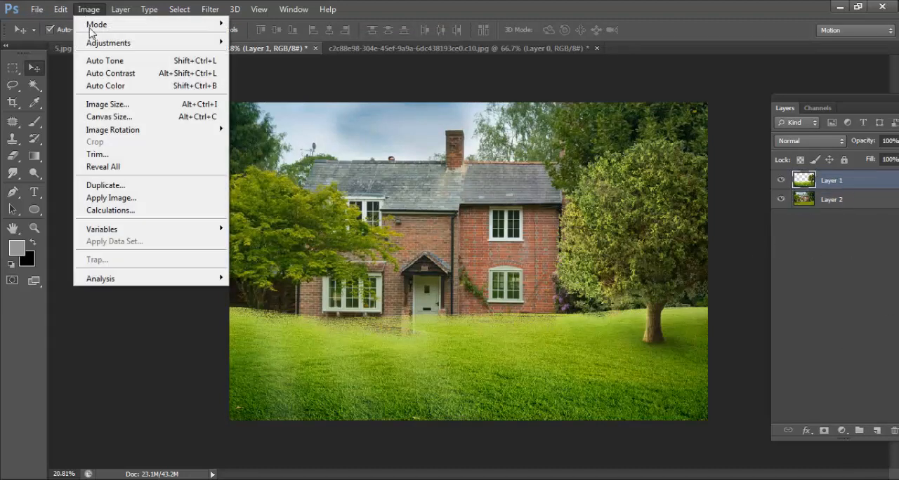
mouse_move(117, 45)
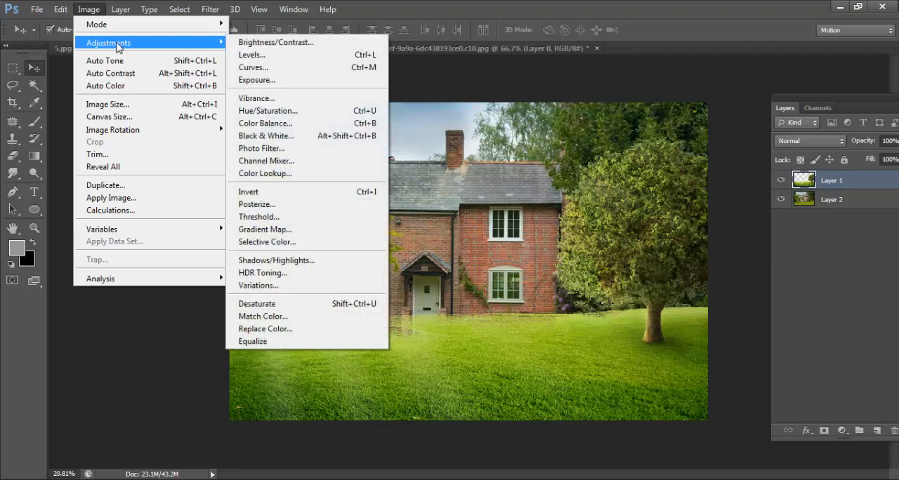
left_click(251, 55)
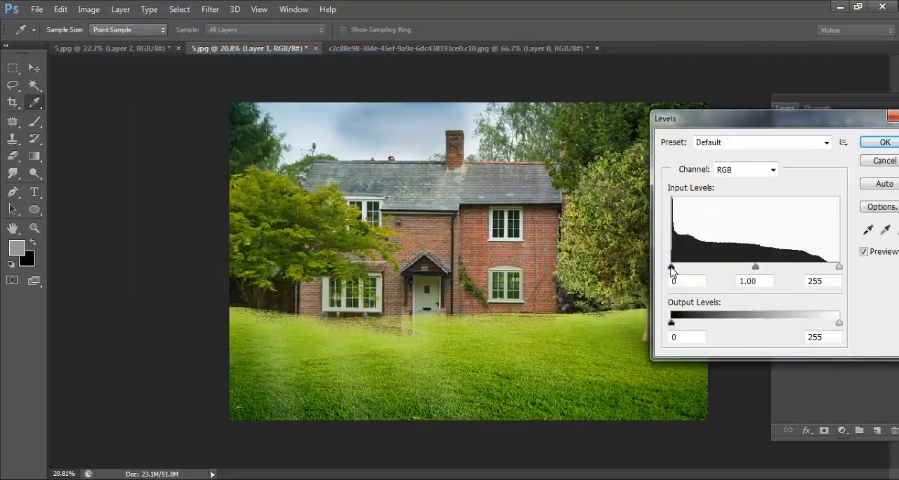
left_click_drag(670, 267, 699, 273)
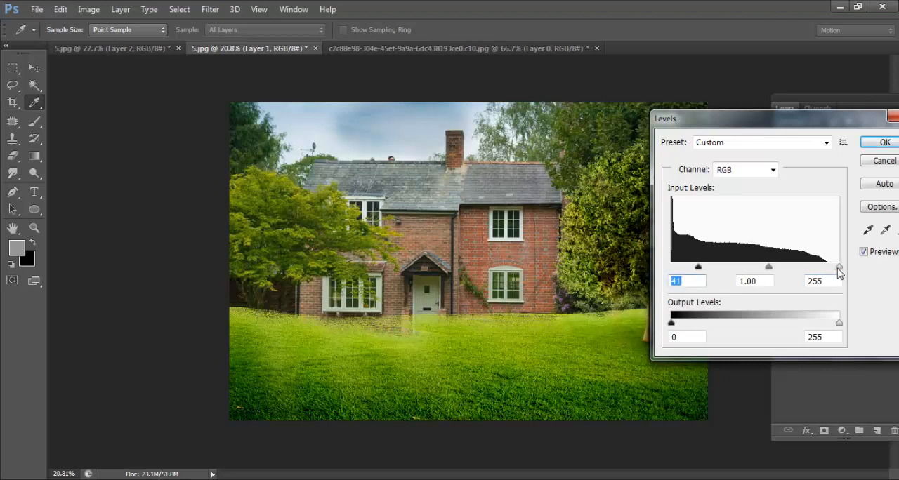
left_click_drag(839, 272, 827, 268)
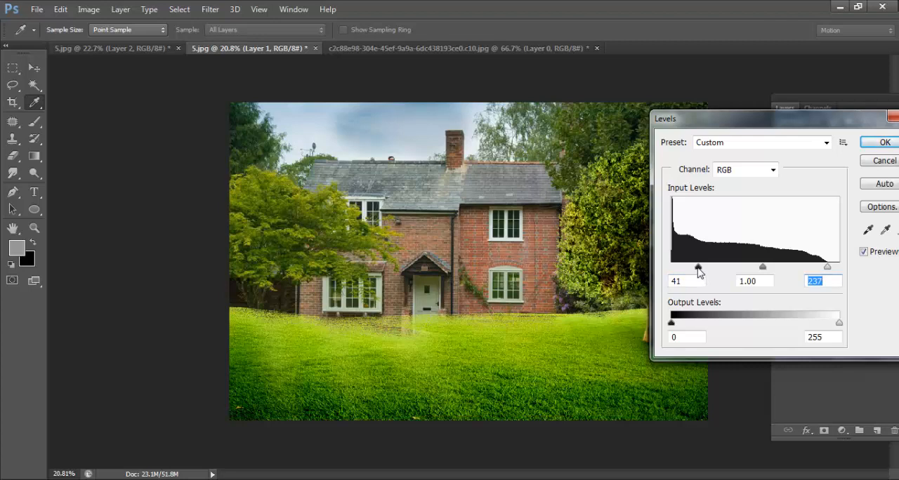
left_click(885, 143)
key("v")
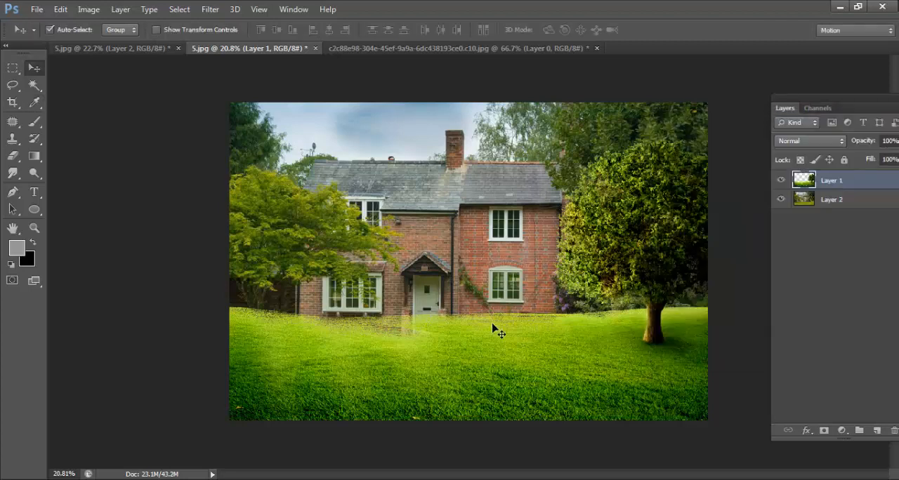
Step: Erase Layer 1's ragged upper lawn edge along the house and beside the tree trunk, reducing the Eraser brush to 125
left_click(13, 156)
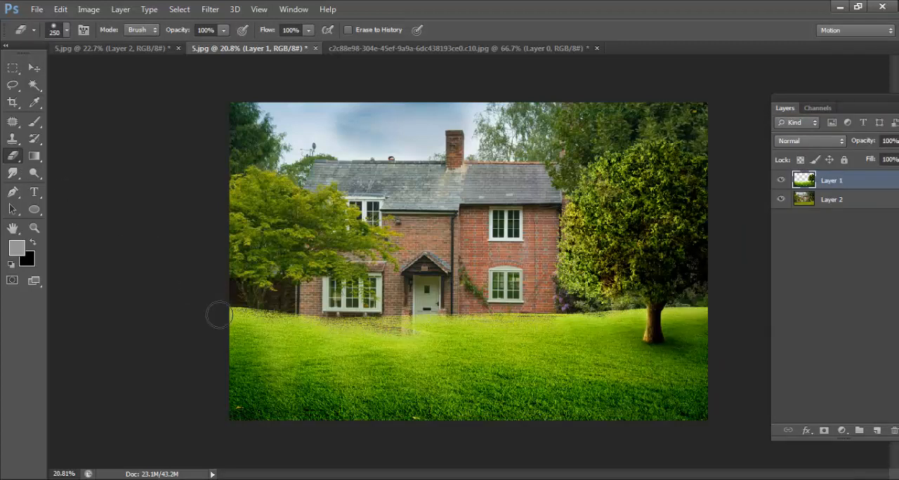
mouse_move(247, 322)
left_mouse_down()
mouse_move(283, 331)
mouse_move(248, 344)
mouse_move(274, 342)
mouse_move(245, 343)
mouse_move(319, 343)
mouse_move(294, 333)
mouse_move(287, 348)
mouse_move(269, 349)
mouse_move(296, 333)
mouse_move(254, 353)
mouse_move(275, 355)
mouse_move(384, 345)
mouse_move(305, 328)
mouse_move(373, 331)
mouse_move(318, 340)
mouse_move(325, 349)
mouse_move(420, 336)
mouse_move(419, 350)
mouse_move(401, 352)
mouse_move(437, 344)
mouse_move(439, 327)
mouse_move(447, 338)
mouse_move(432, 349)
mouse_move(439, 350)
mouse_move(463, 338)
mouse_move(482, 338)
mouse_move(462, 346)
mouse_move(571, 338)
mouse_move(439, 352)
mouse_move(588, 339)
mouse_move(575, 354)
mouse_move(580, 327)
mouse_move(732, 328)
left_mouse_up()
key("bracketleft")
key("bracketleft")
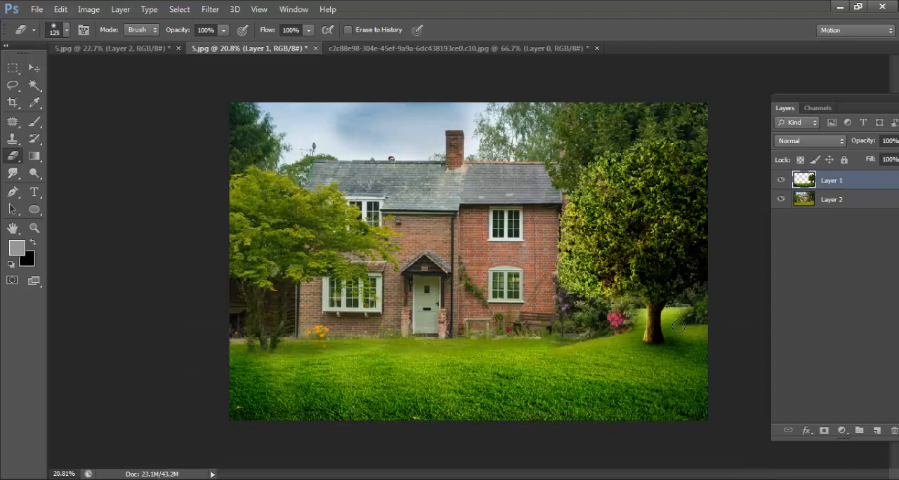
mouse_move(678, 327)
left_mouse_down()
mouse_move(670, 317)
mouse_move(681, 314)
left_mouse_up()
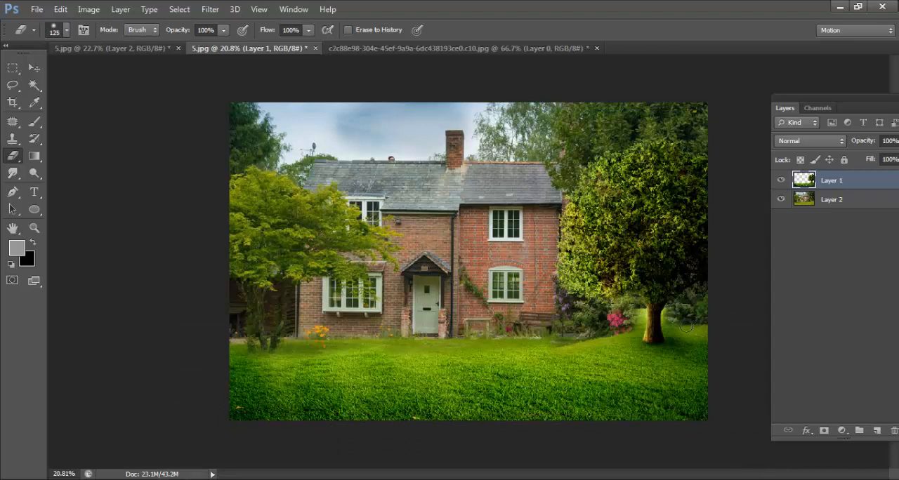